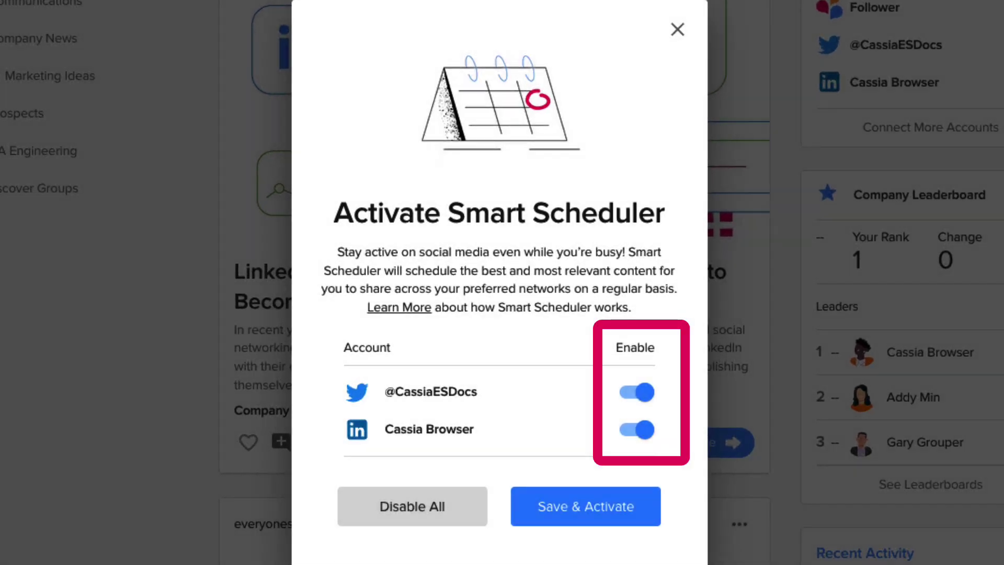
- Save and activate Smart Scheduler with both the Twitter and LinkedIn toggles left on
click(600, 522)
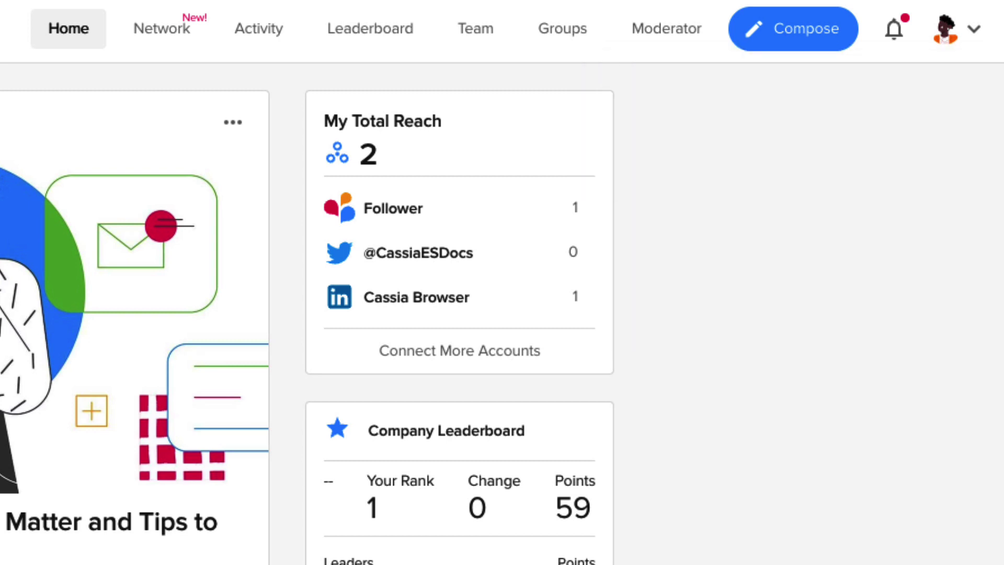
- Check the empty scheduled list on the Activity page, then view Past Shares
click(259, 29)
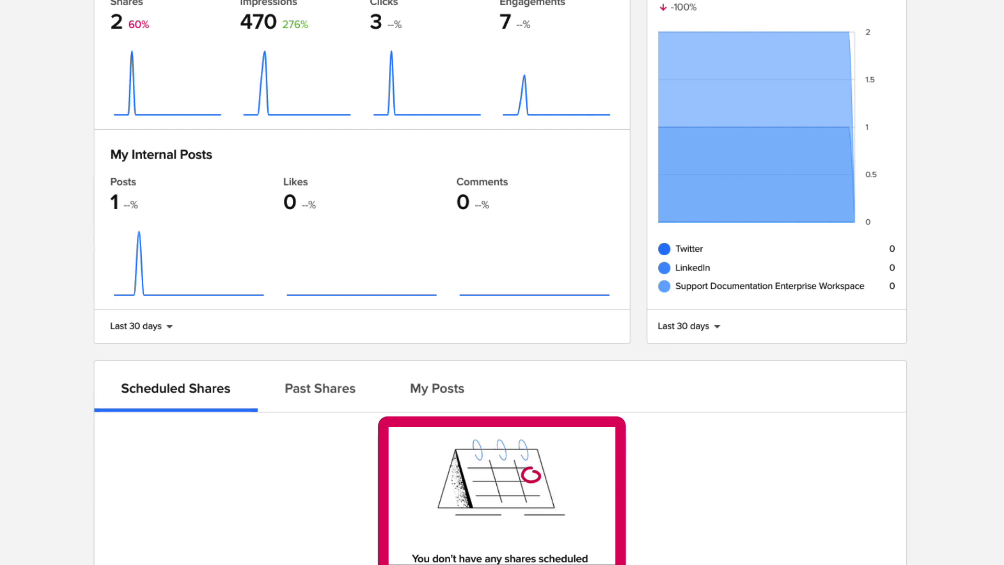
click(320, 388)
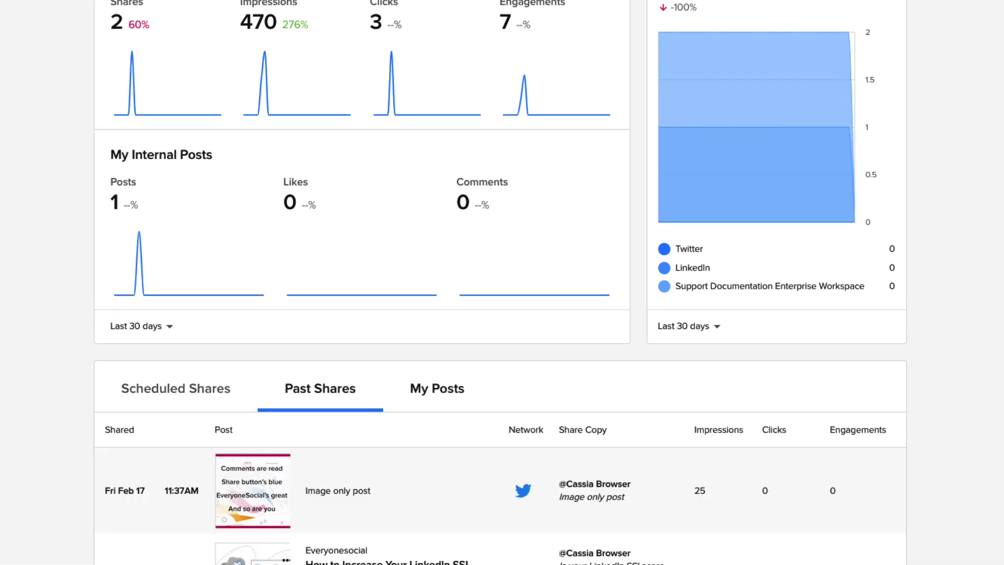
scroll(502, 314, down, 3)
scroll(502, 314, down, 2)
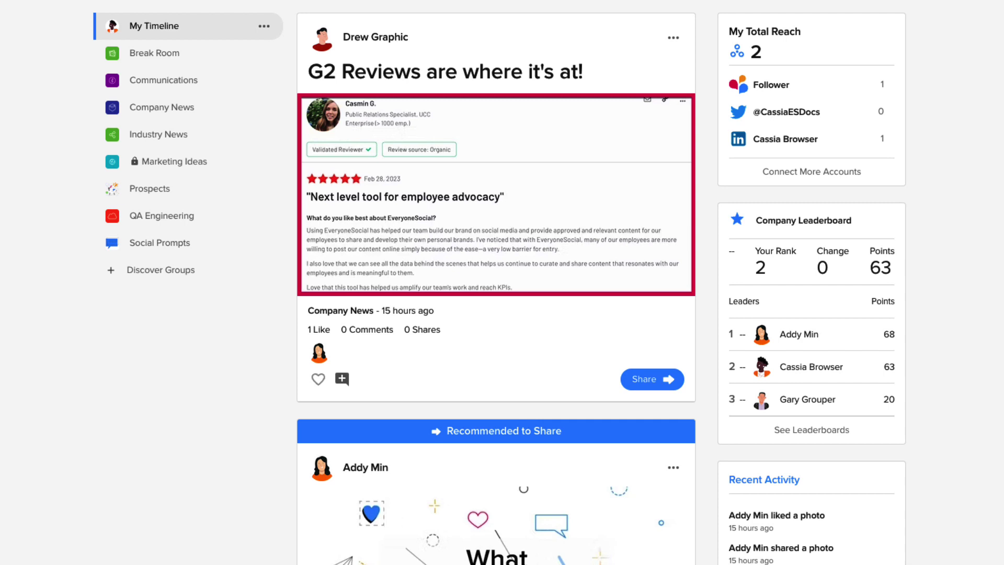
scroll(495, 314, down, 3)
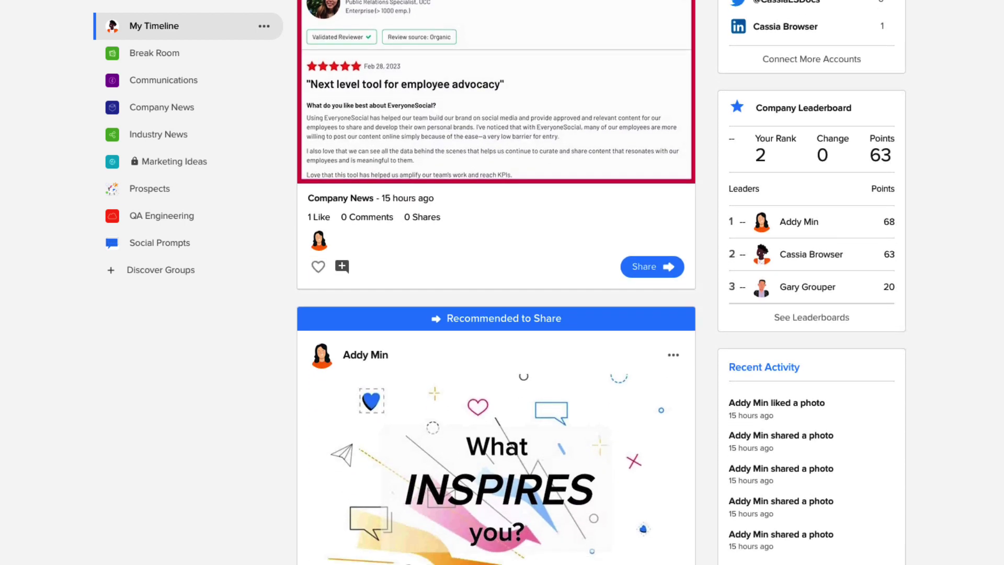
scroll(495, 314, down, 2)
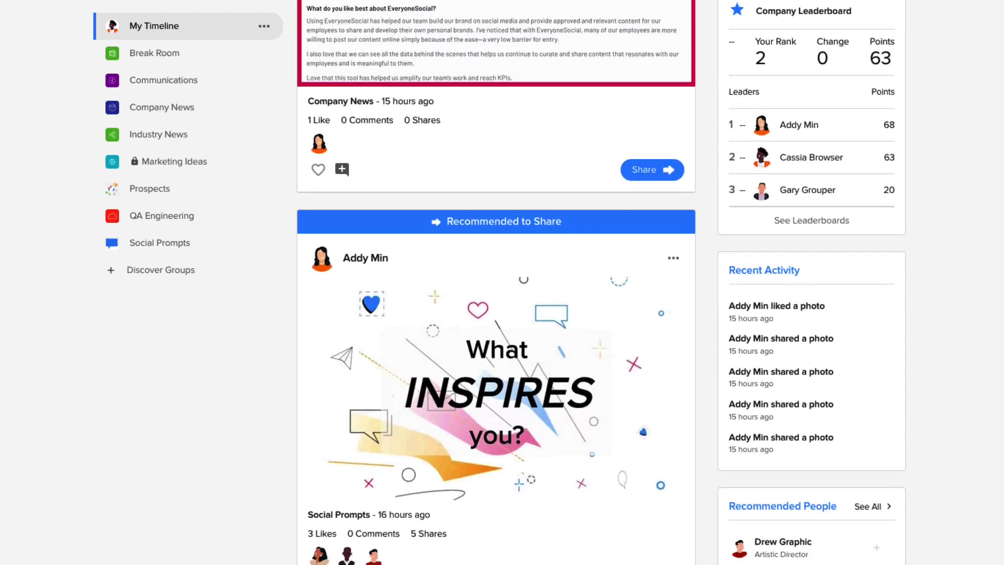
scroll(495, 314, down, 1)
scroll(496, 314, down, 1)
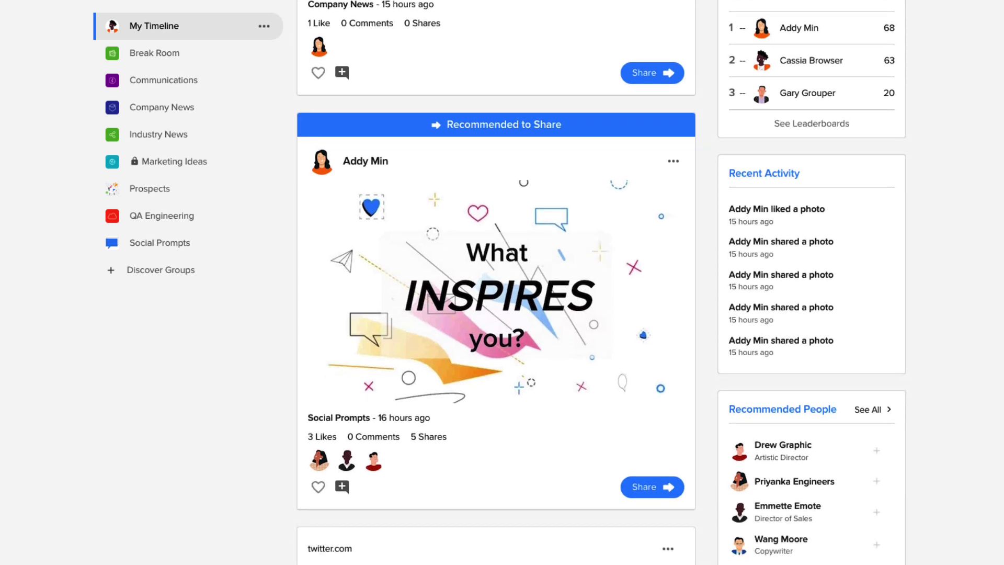
scroll(495, 313, down, 1)
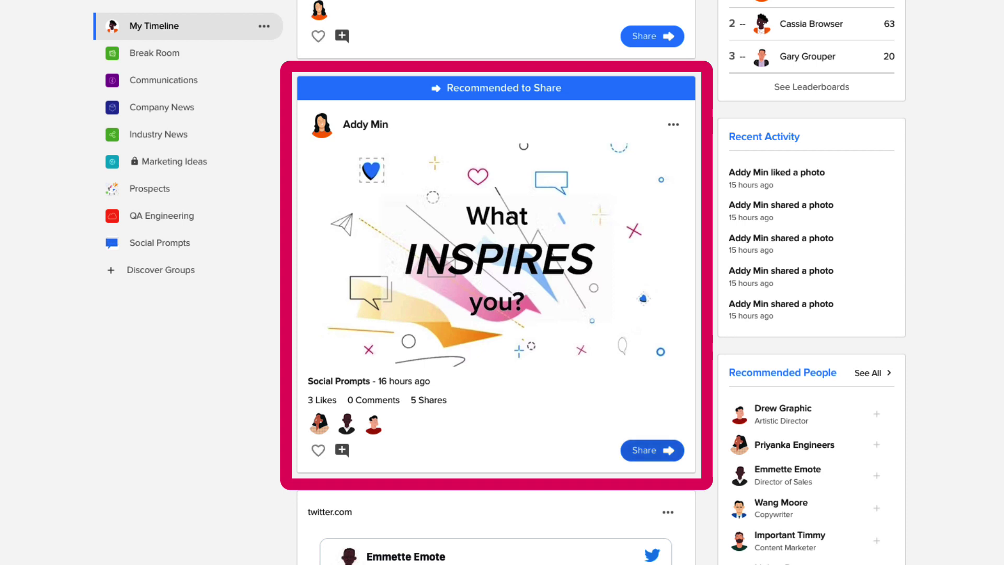
- Start sharing the Recommended to Share 'What INSPIRES you?' post
click(655, 449)
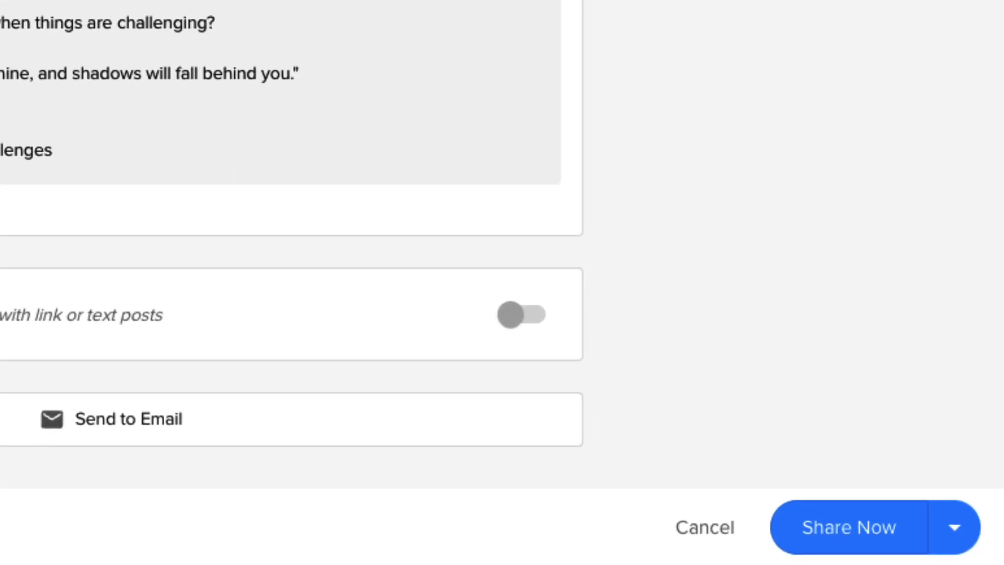
- Set the share to Share Later on March 21, 2023 at 09:00 AM
click(745, 419)
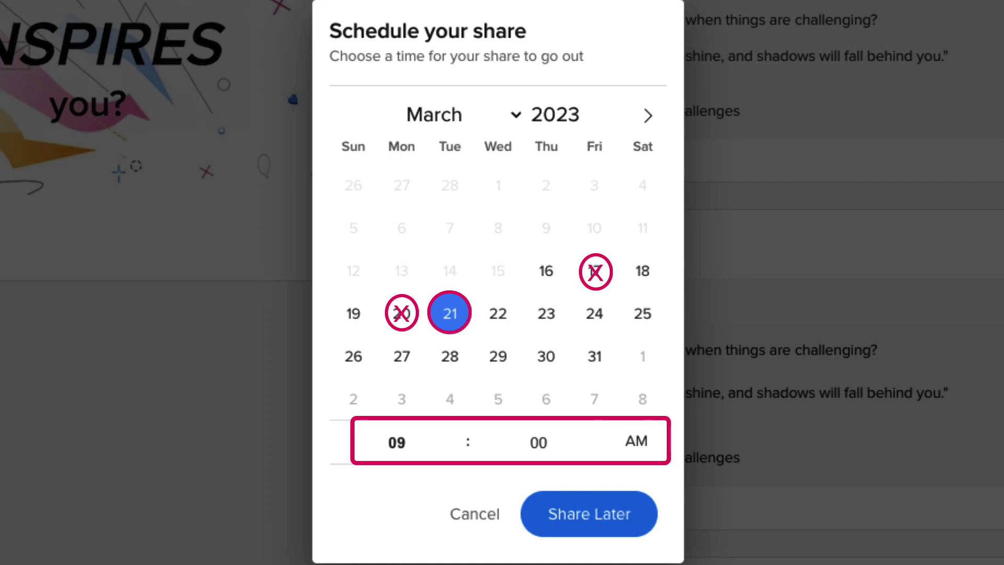
click(589, 514)
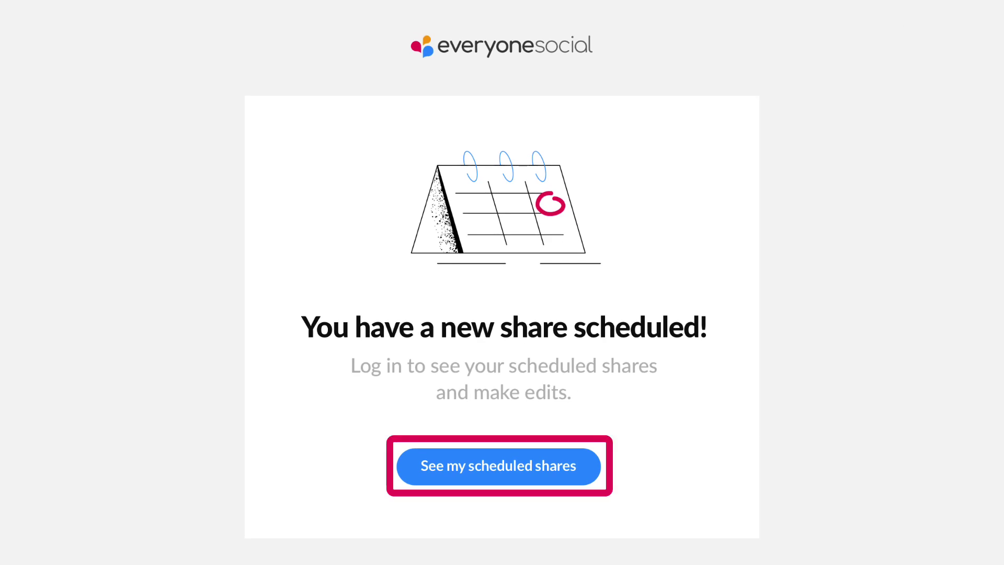
- Save the LinkedIn scheduled share without #overcomingchallenges, then delete it and confirm
click(503, 465)
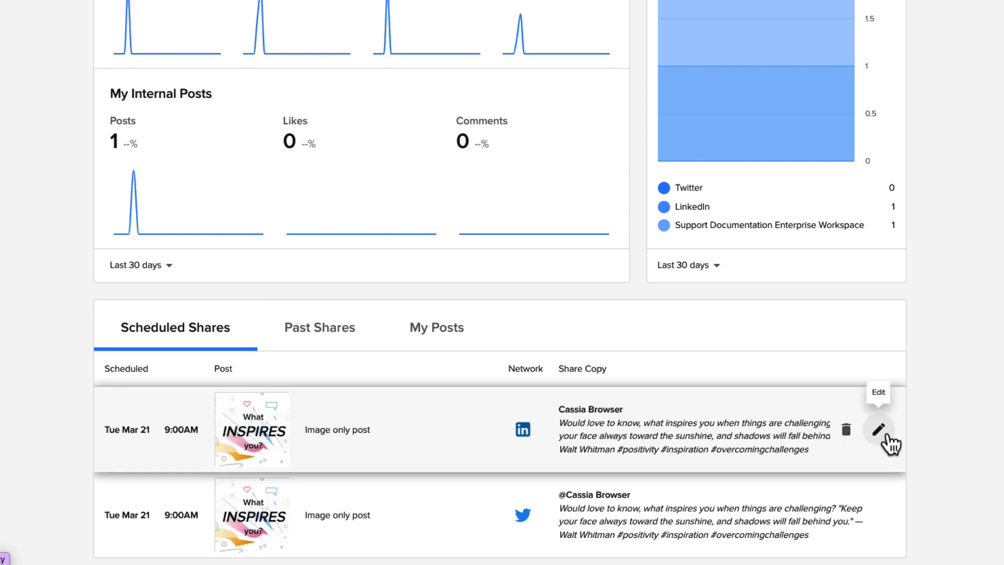
click(878, 429)
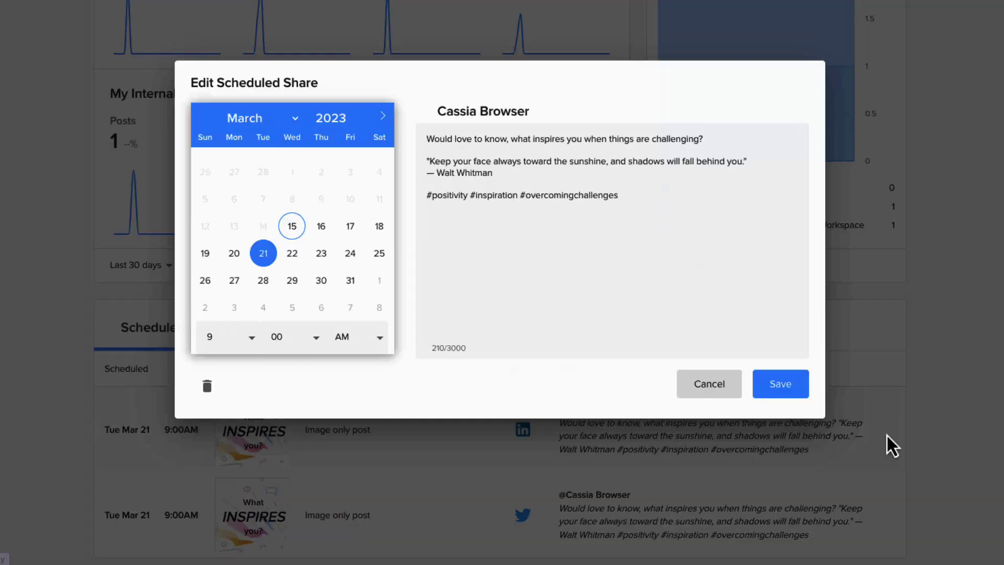
drag(619, 195, 585, 196)
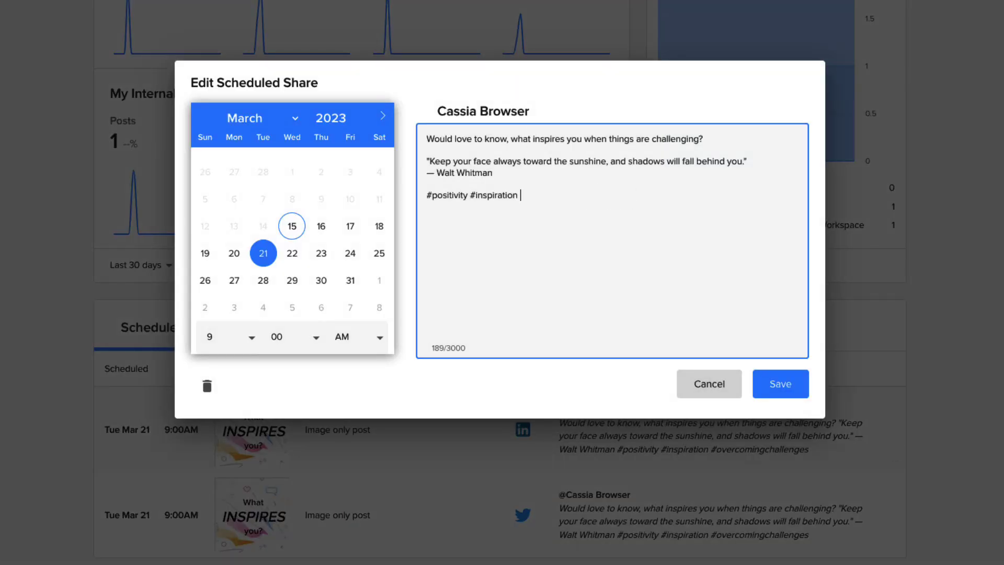
click(776, 392)
click(847, 430)
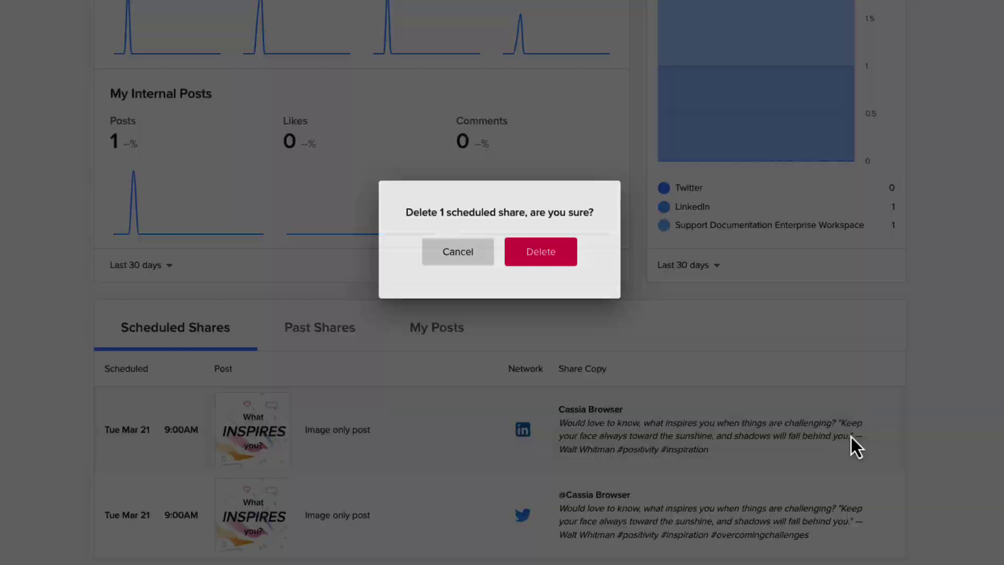
click(542, 251)
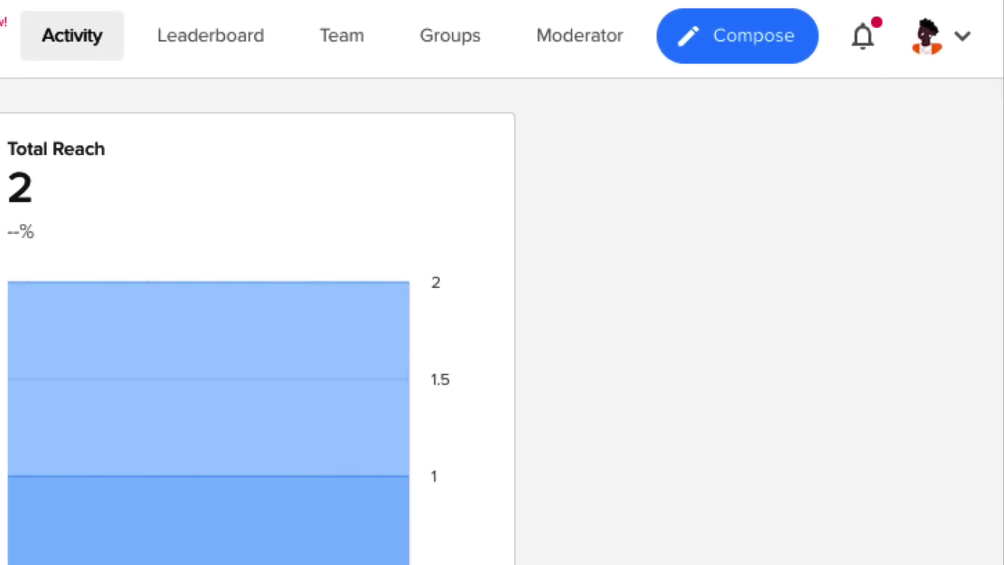
- Open Account Settings from the profile avatar menu
click(941, 35)
click(933, 88)
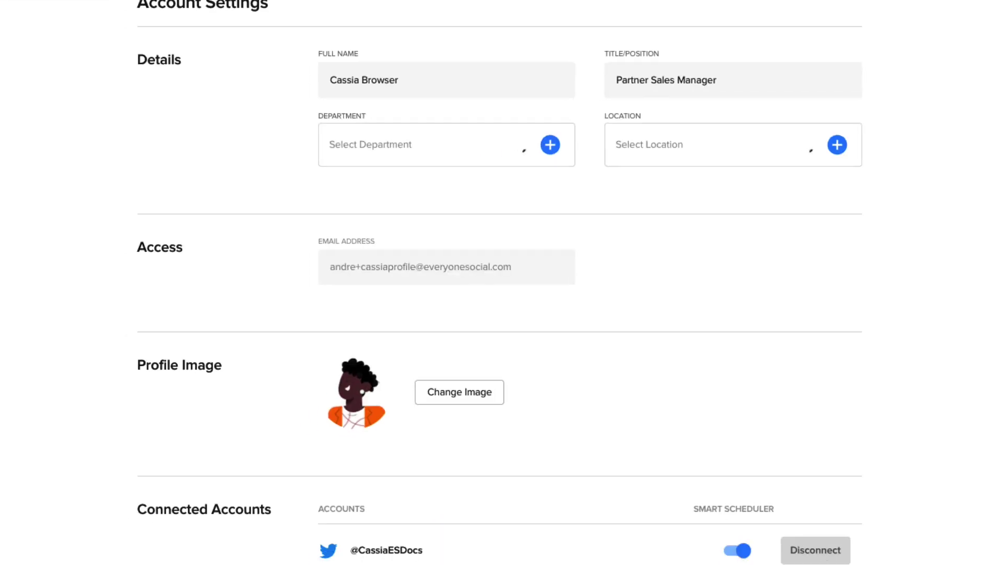
scroll(502, 314, down, 2)
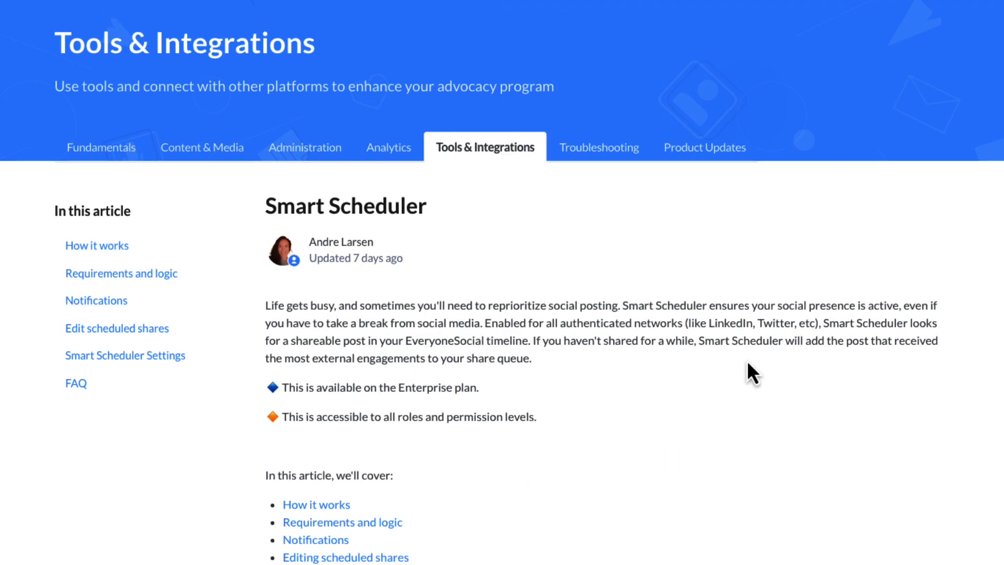
scroll(747, 362, down, 2)
scroll(748, 364, down, 5)
scroll(747, 363, down, 6)
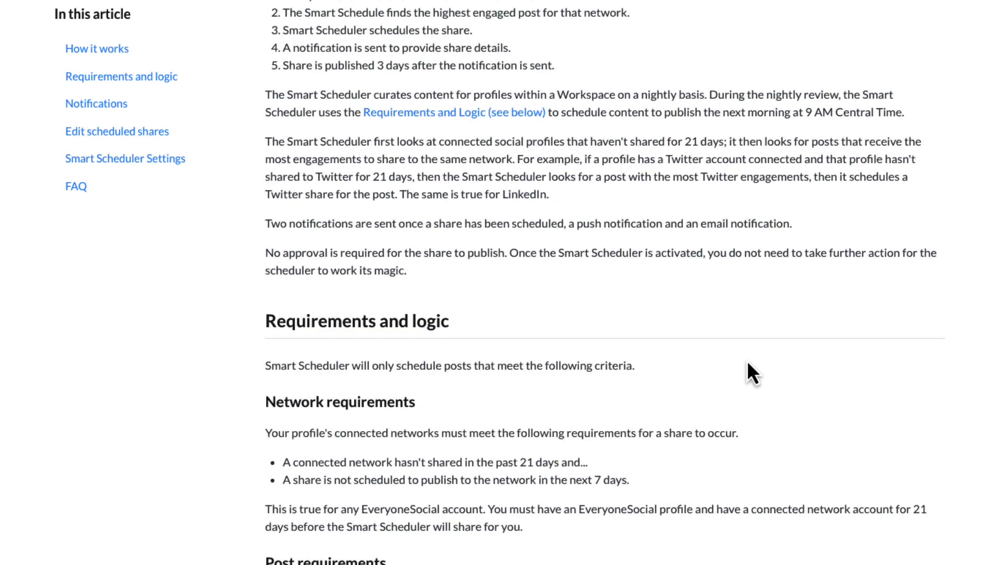
scroll(747, 362, down, 3)
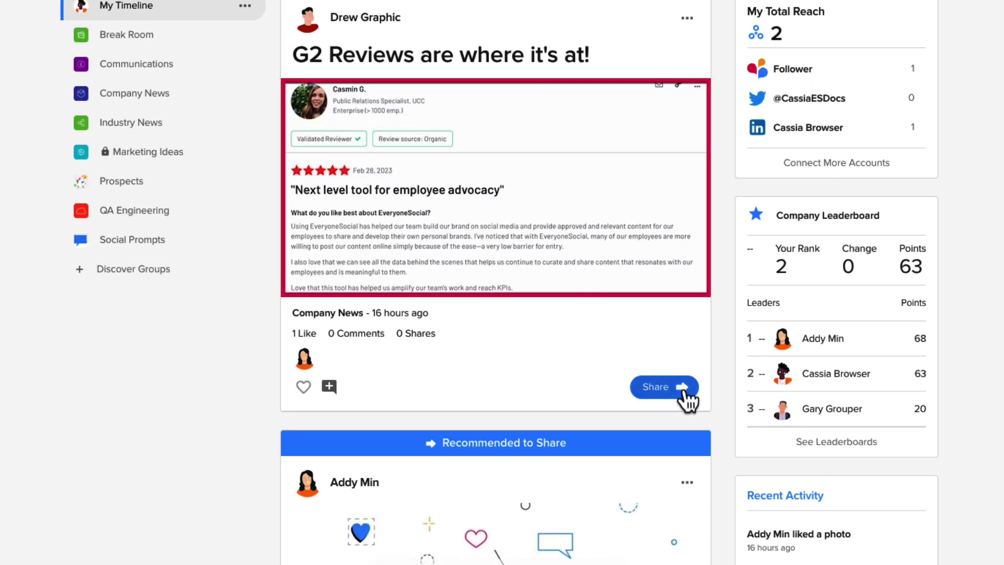
- Share the G2 Reviews post now with Twitter switched off, posting to LinkedIn
click(683, 390)
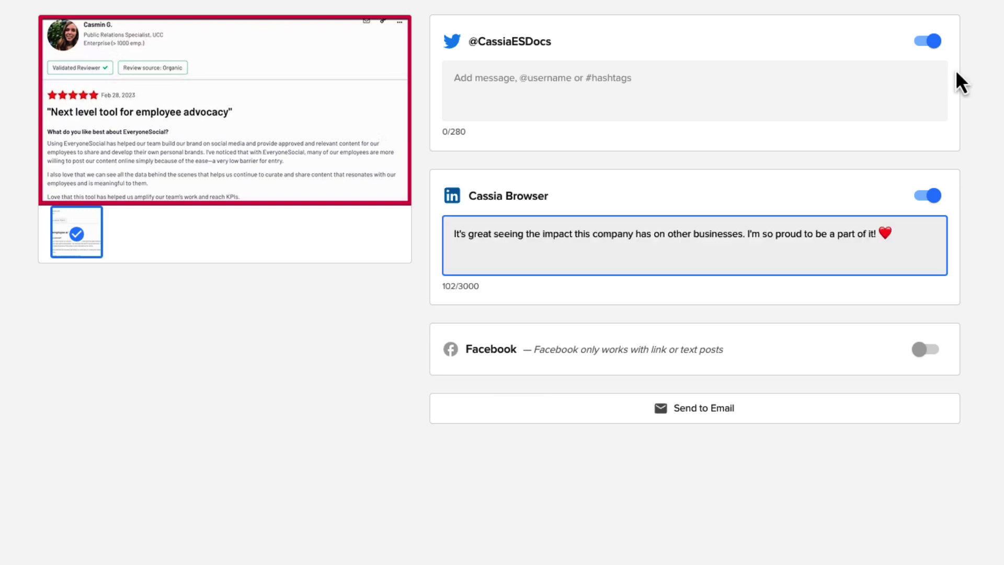
click(927, 41)
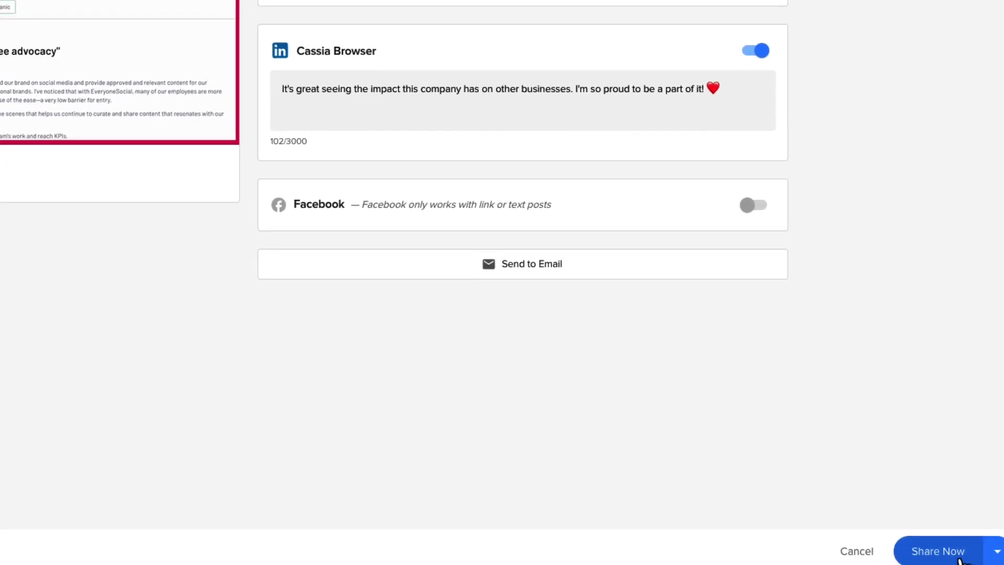
click(916, 543)
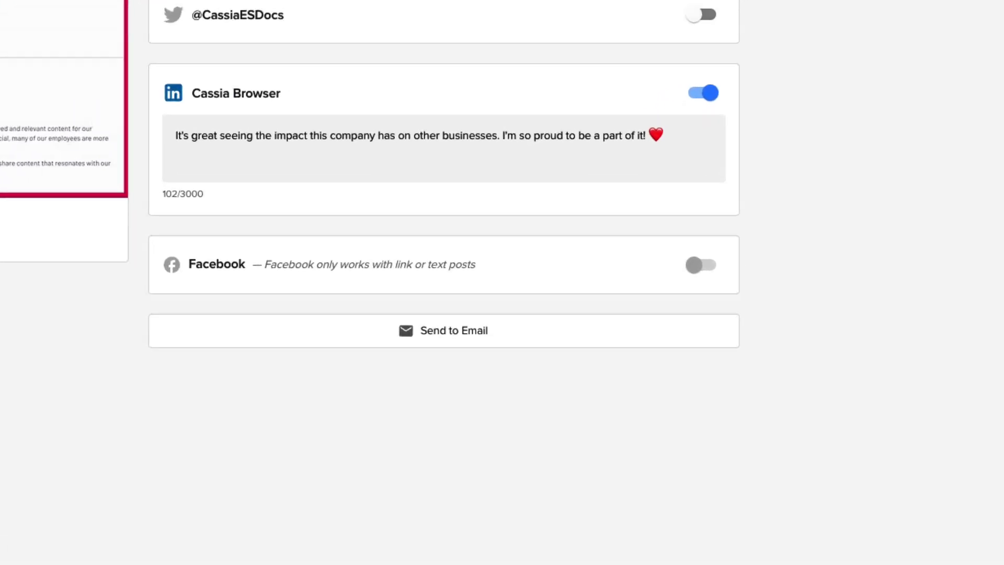